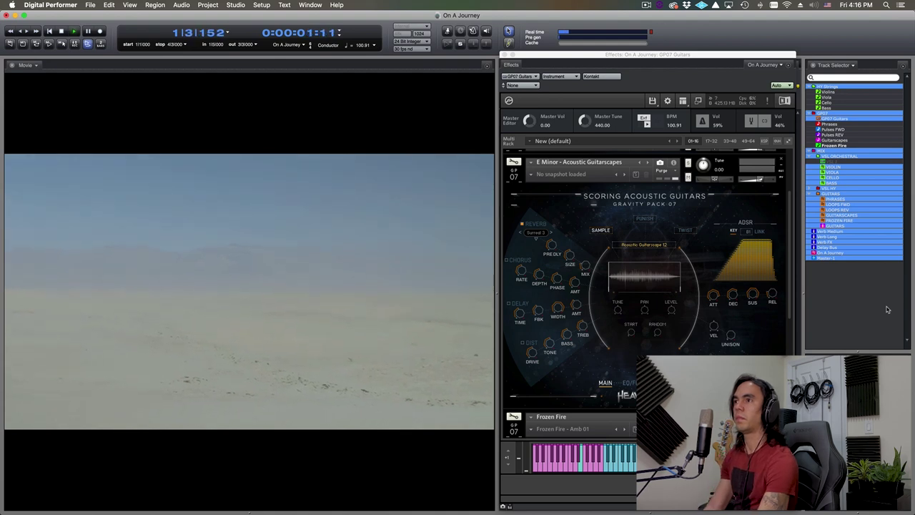
- Expand the Em - Nylon + Steel Pulses (FWD) instrument panel in the Kontakt rack during playback
scroll(787, 286, "up", 4)
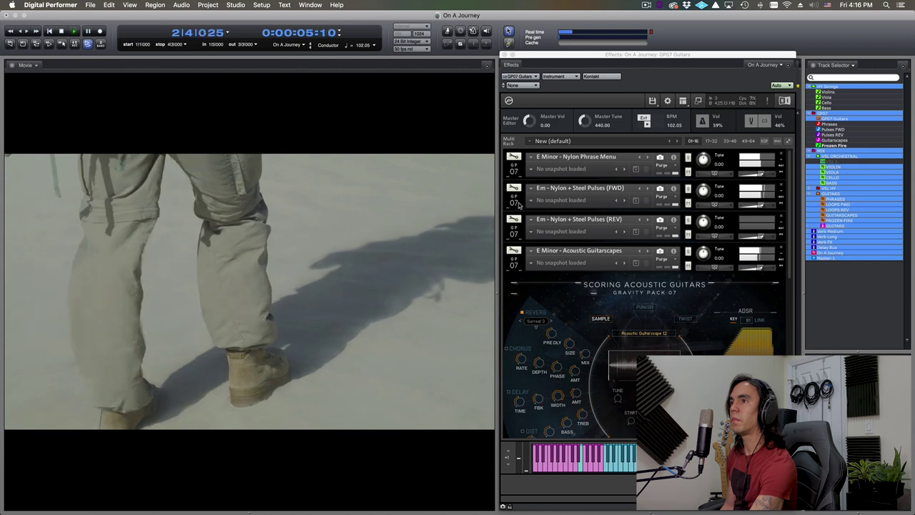
left_click(573, 188)
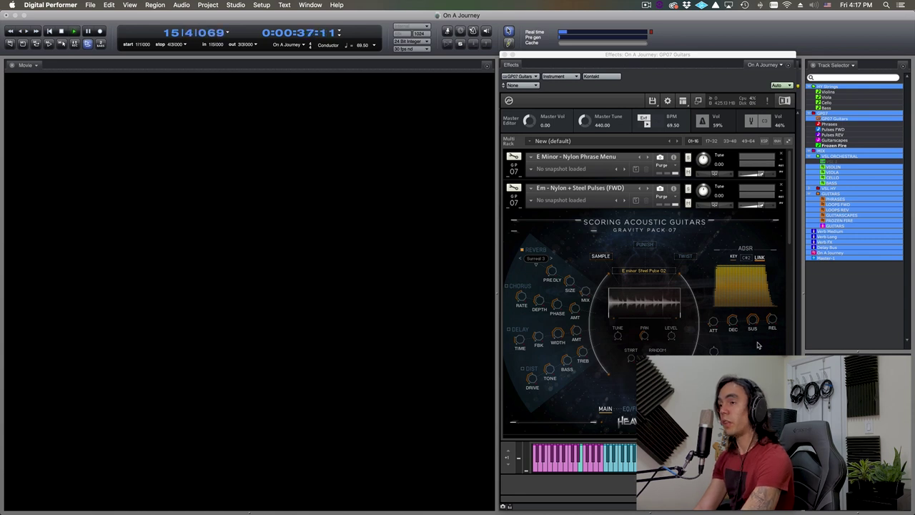
- Narrow the movie, move and close the Kontakt window, play the cue, then return to the start
left_click_drag(498, 294, 292, 293)
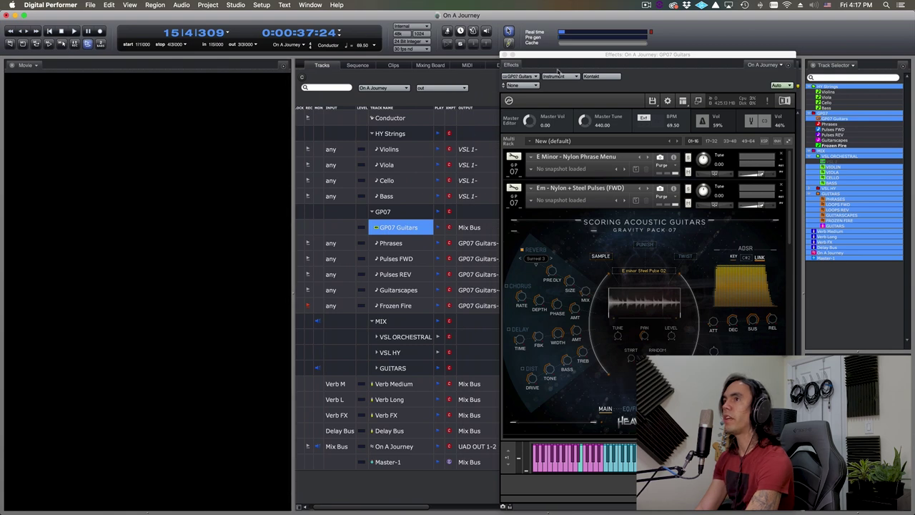
left_click_drag(567, 58, 360, 63)
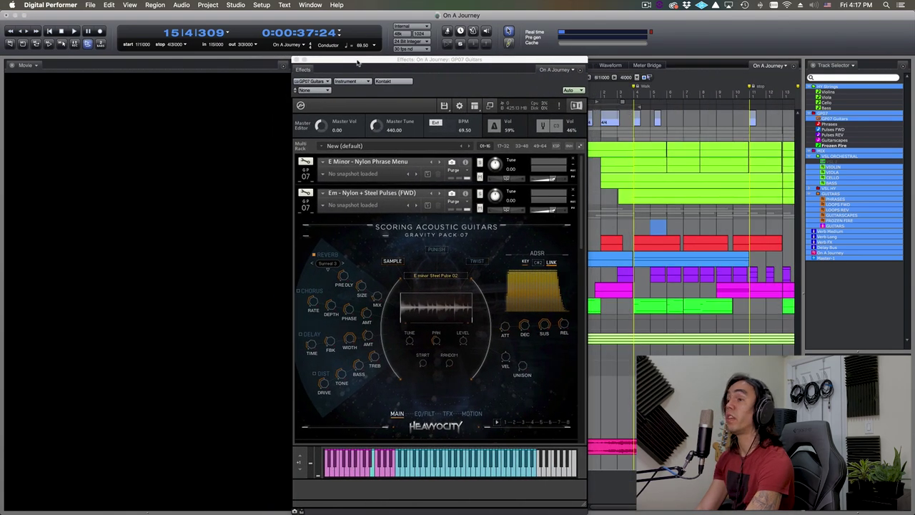
left_click(49, 32)
key("space")
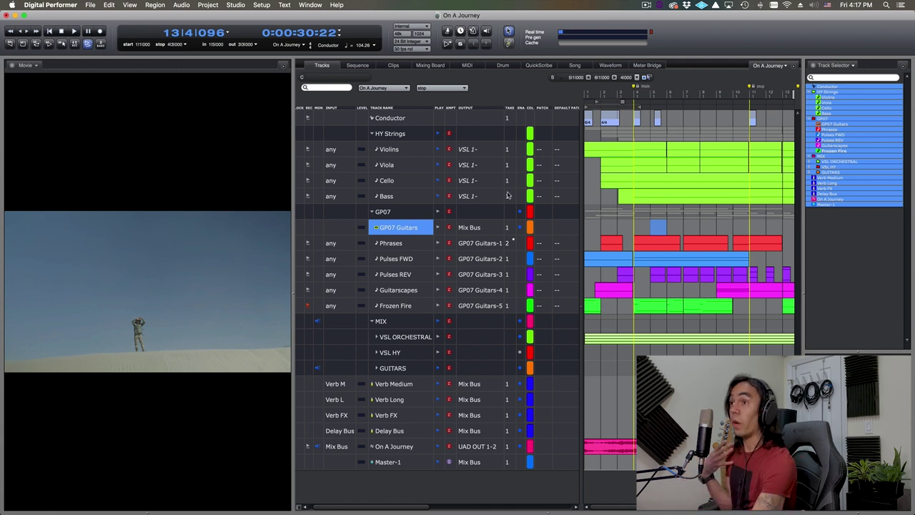
key("Return")
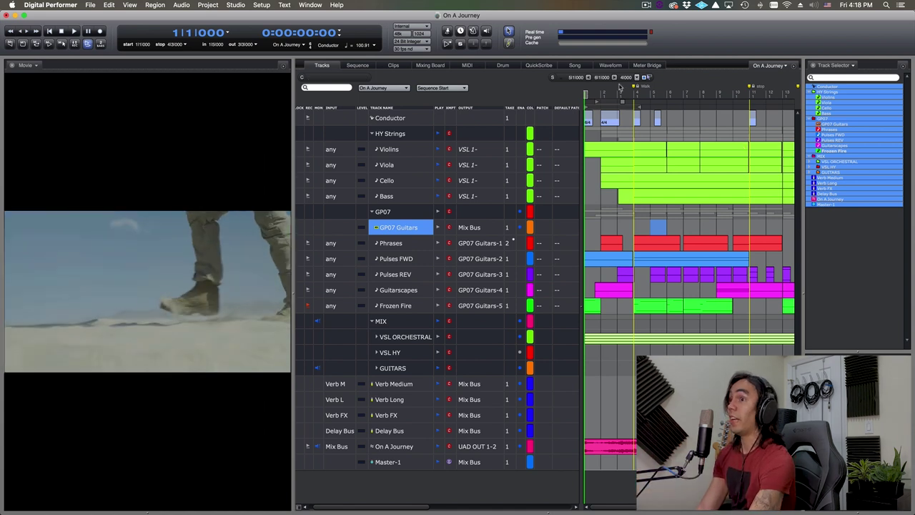
- Jump to the Walk marker, open the GP07 Guitars Kontakt rack and solo the FWD pulses
key("ctrl+Right")
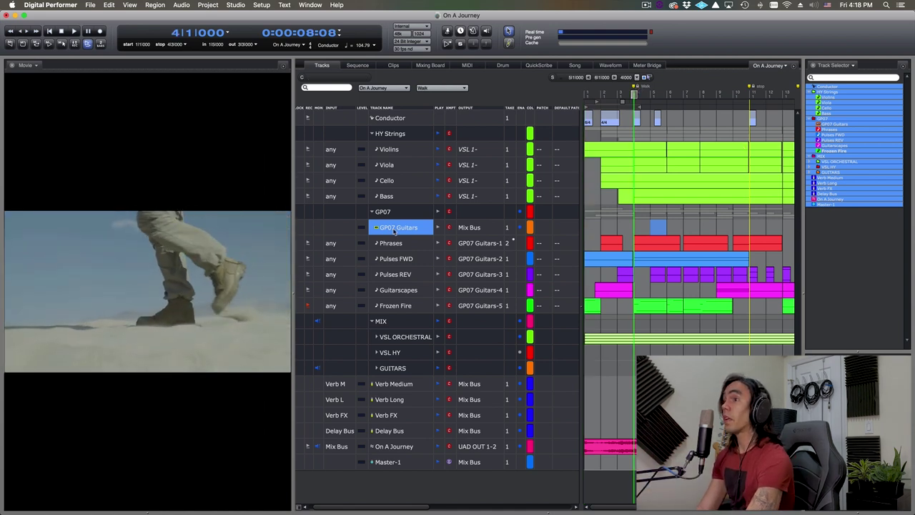
double_click(396, 230)
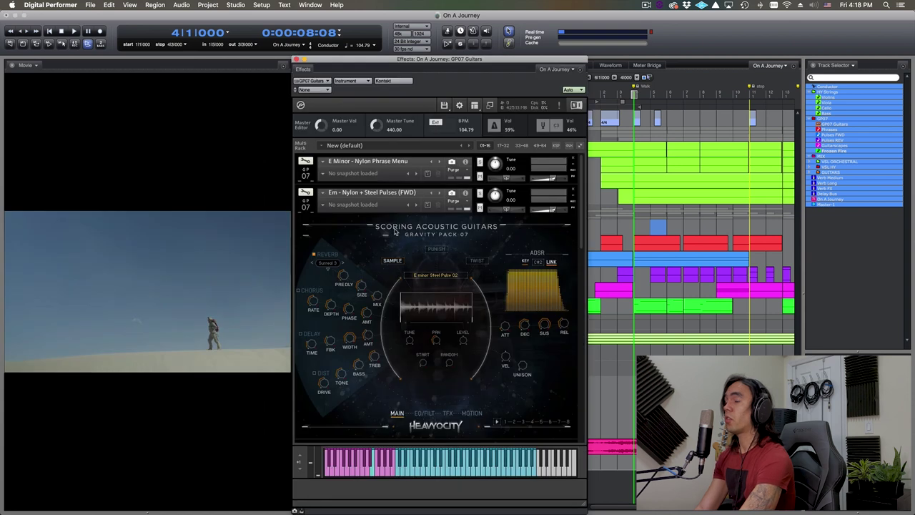
left_click(480, 194)
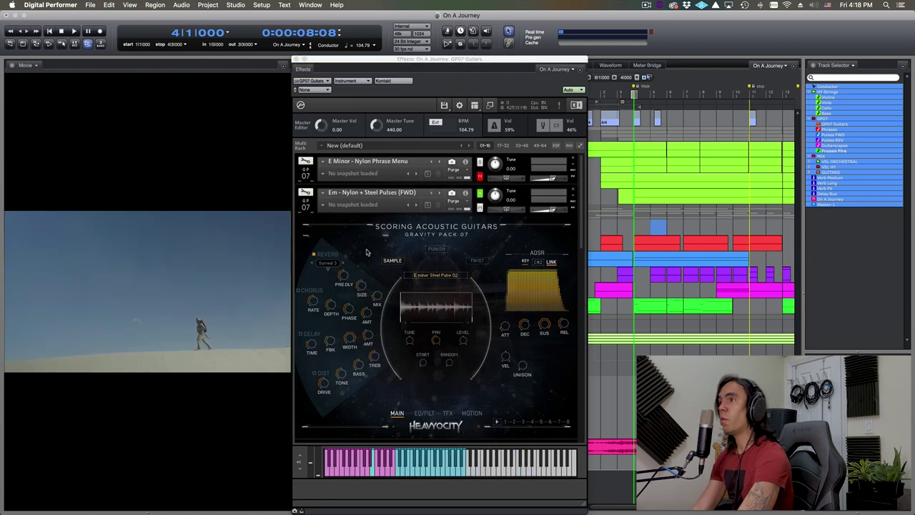
- Place the Kontakt window beside the movie and audition the soloed pulses from bar 4
scroll(367, 252, "down", 2)
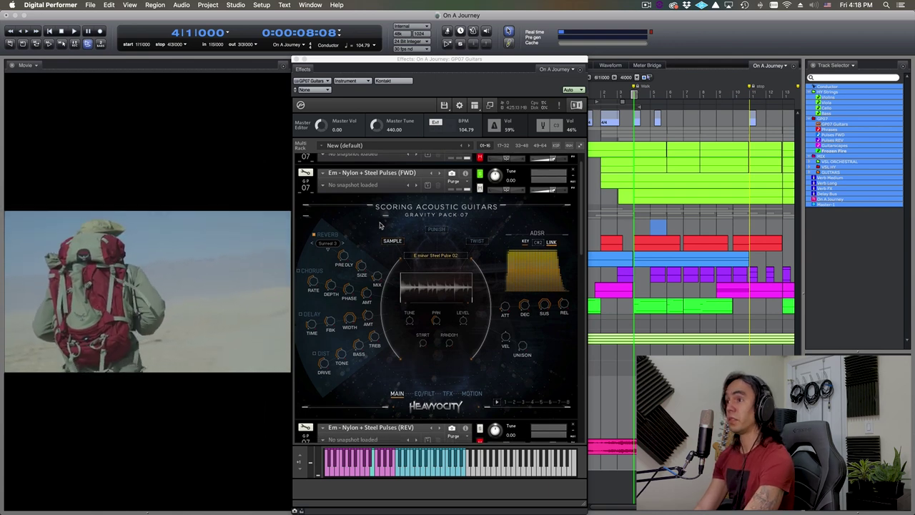
left_click_drag(292, 60, 147, 57)
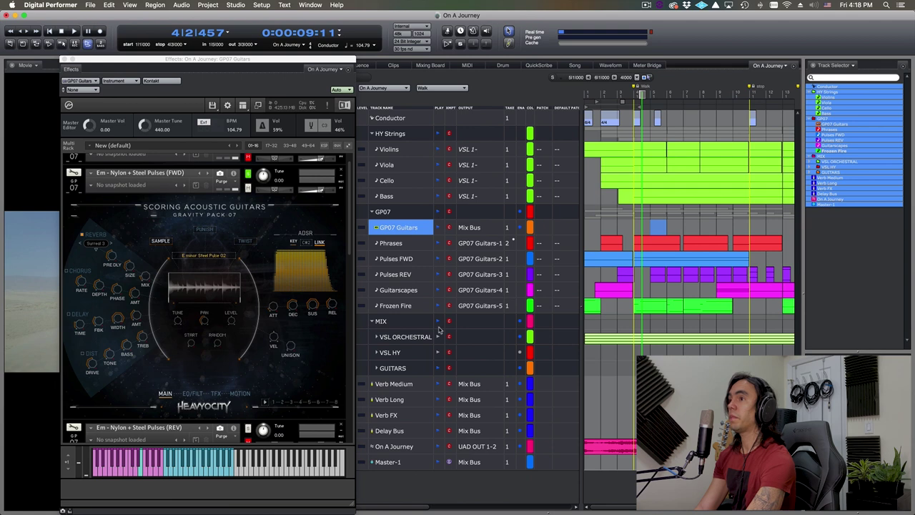
left_click_drag(258, 61, 488, 59)
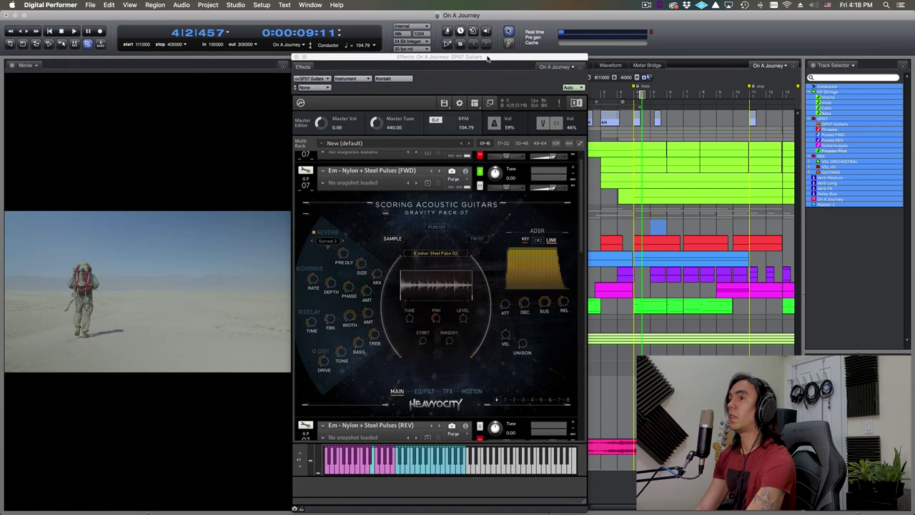
left_click(642, 94)
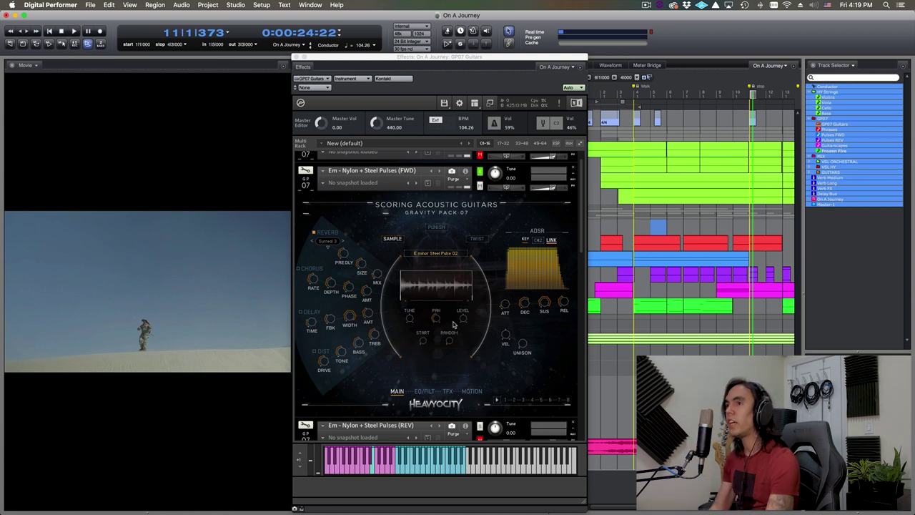
left_click(636, 92)
key("space")
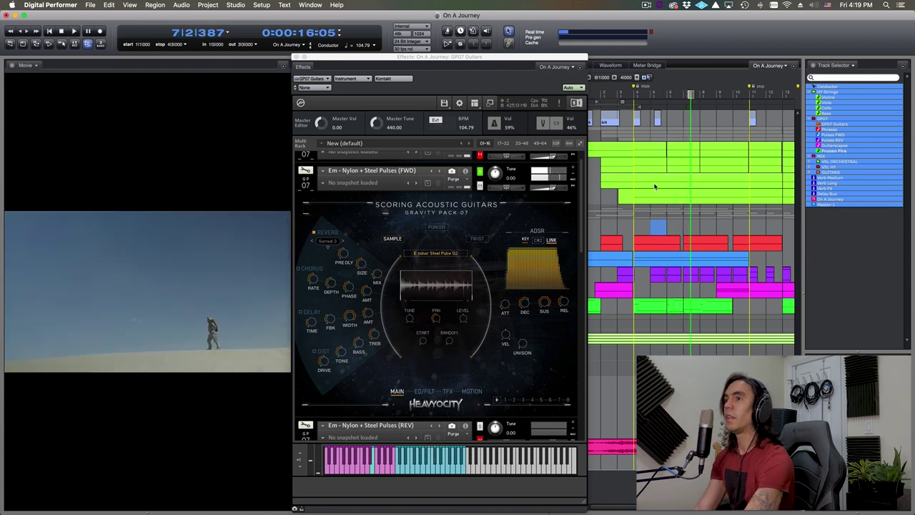
- Play the cue from the start and turn off Solo on the FWD pulses instrument
left_click(49, 31)
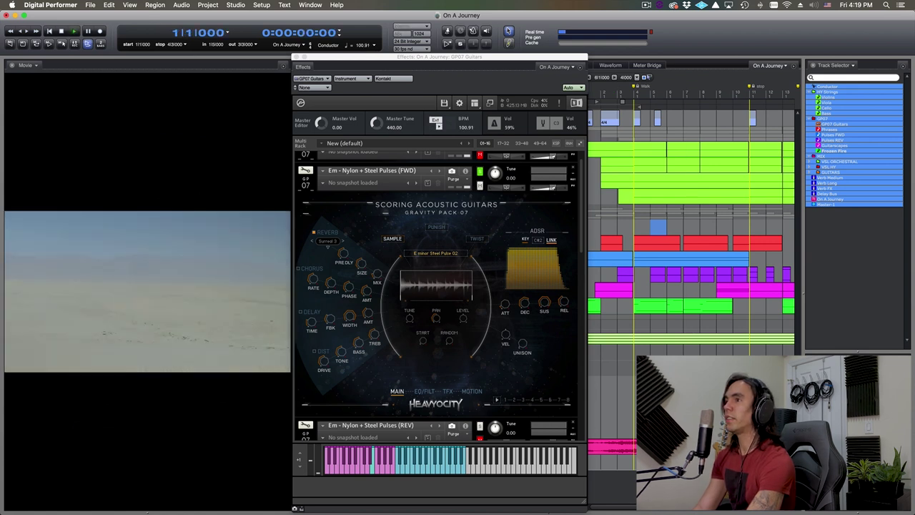
key("space")
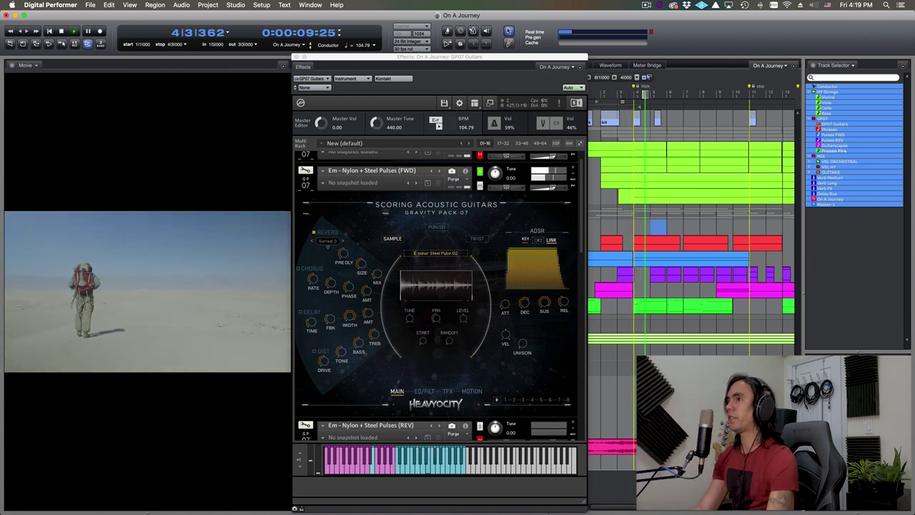
left_click(481, 172)
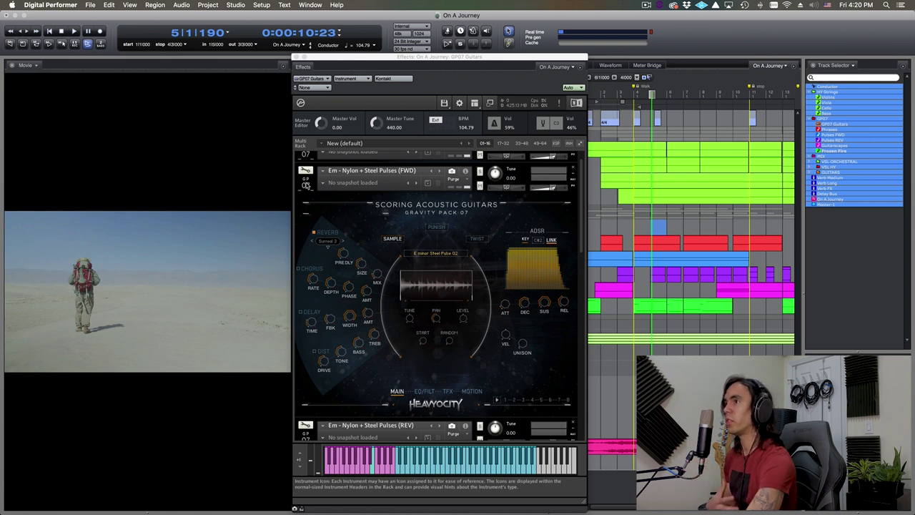
- Collapse the FWD panel and audition the reversed pulses from bar 3
left_click(305, 184)
scroll(309, 216, "up", 2)
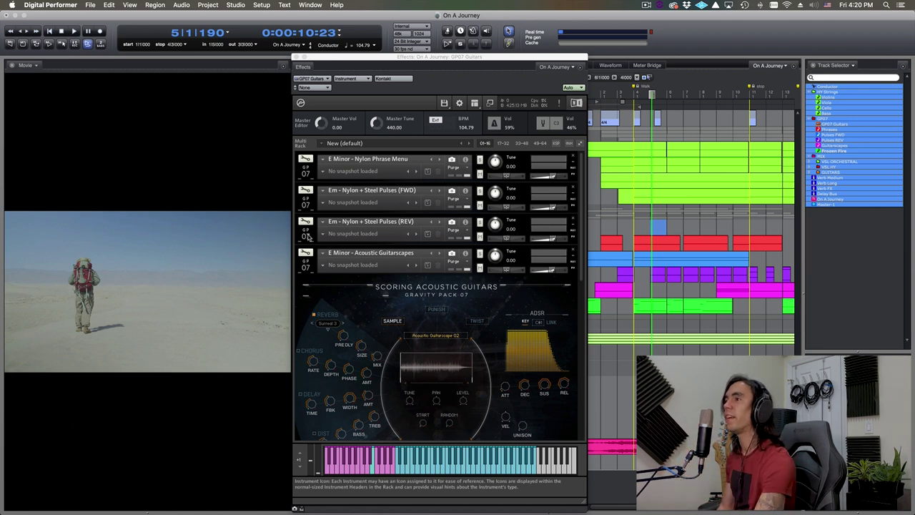
left_click(622, 94)
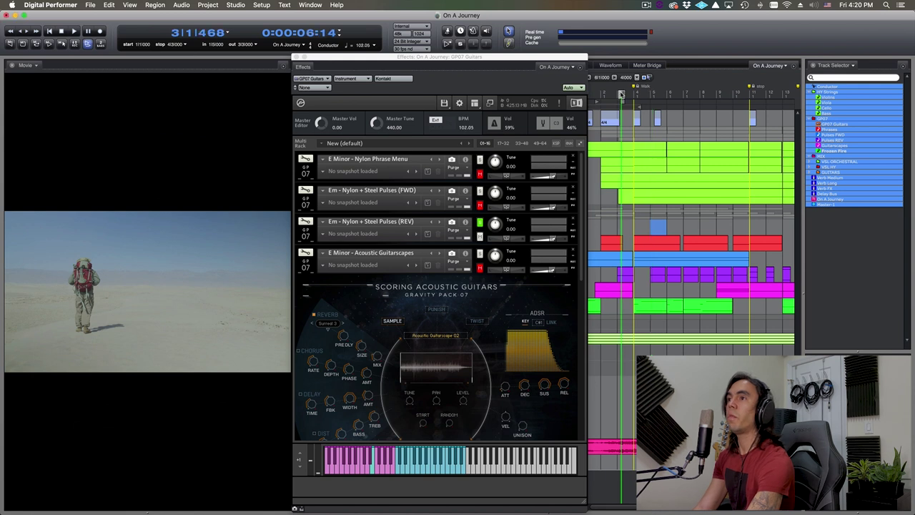
left_click(617, 95)
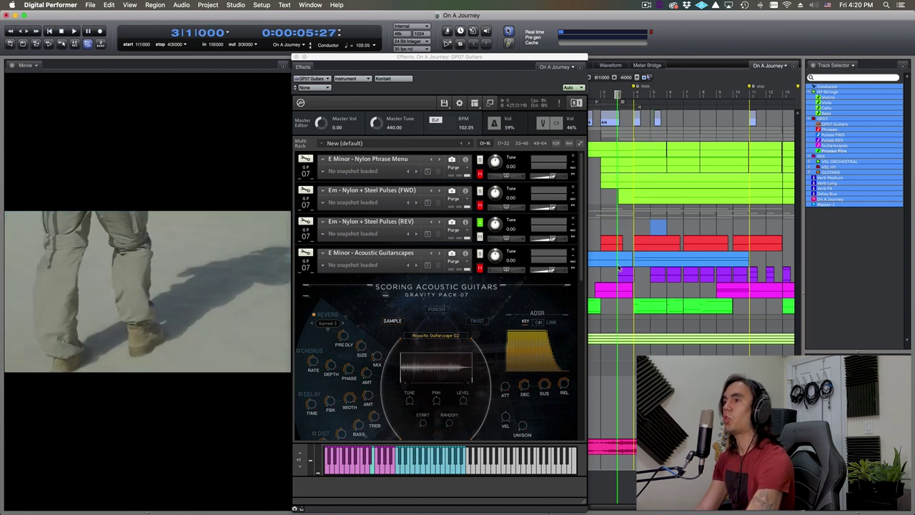
key("space")
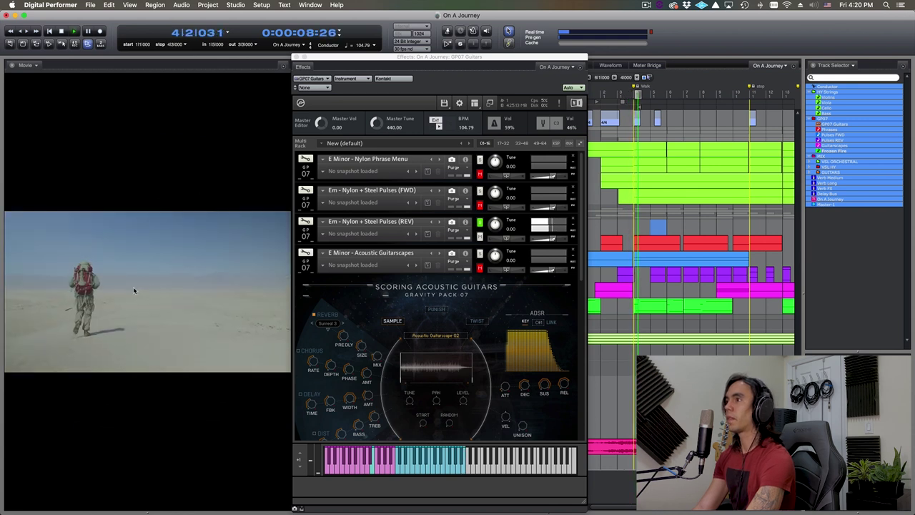
key("space")
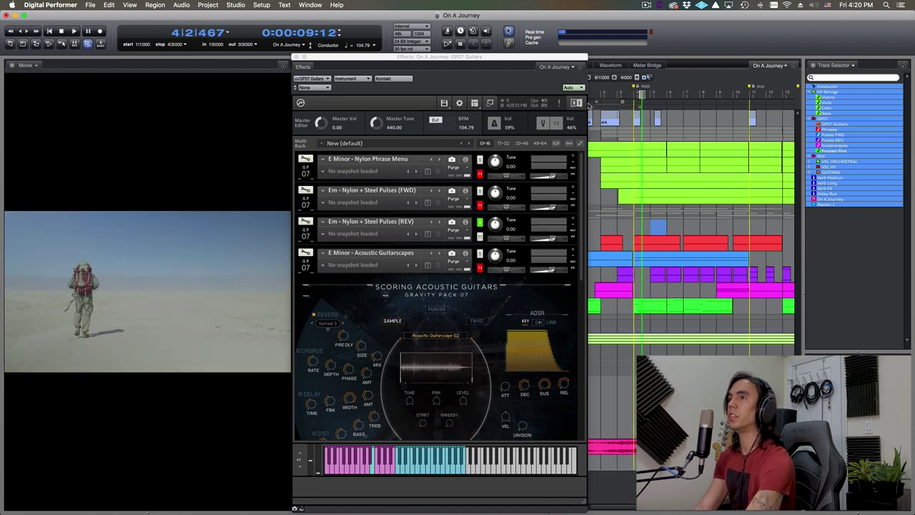
- Audition the reversed pulses against the picture again from bar 5
left_click(646, 92)
scroll(362, 279, "down", 3)
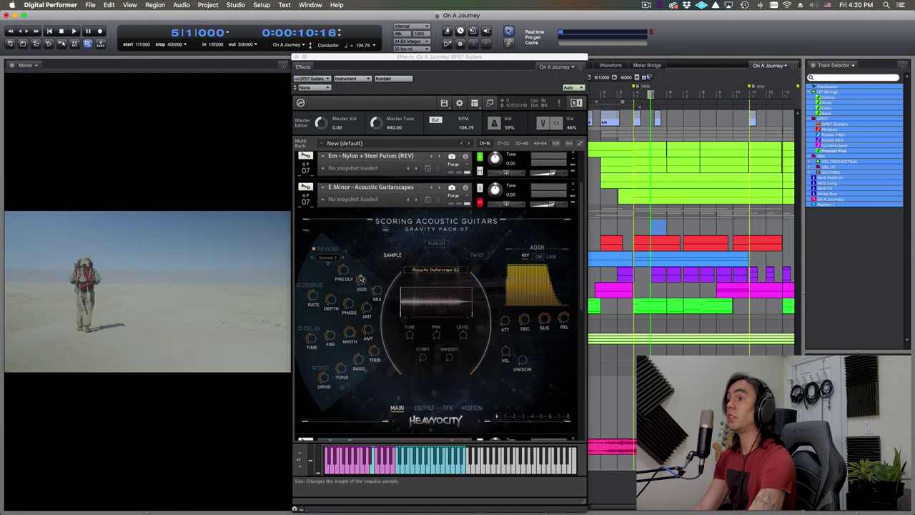
scroll(361, 278, "up", 2)
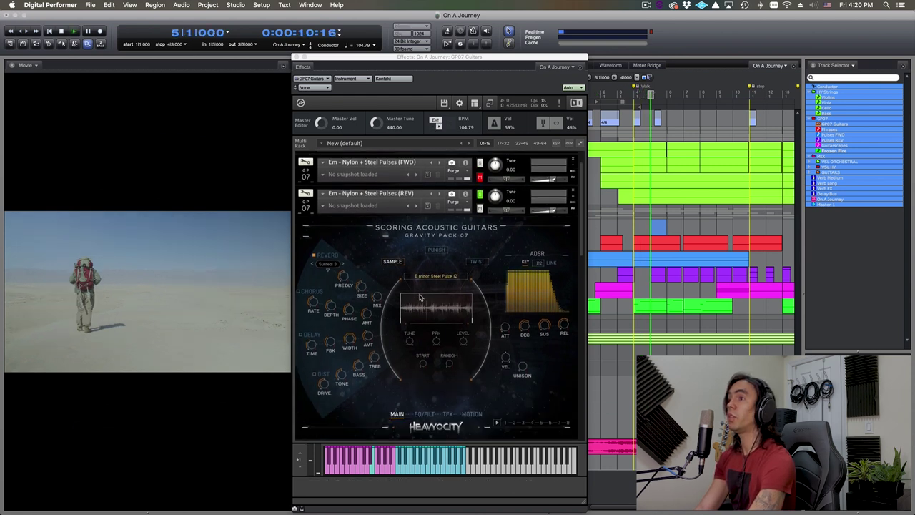
key("space")
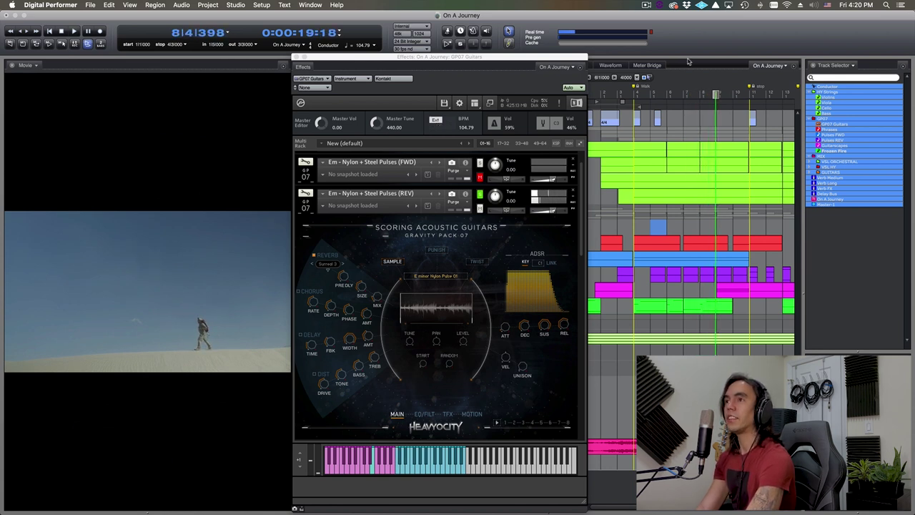
- Audition the cue twice from bar 11
left_click_drag(654, 93, 639, 95)
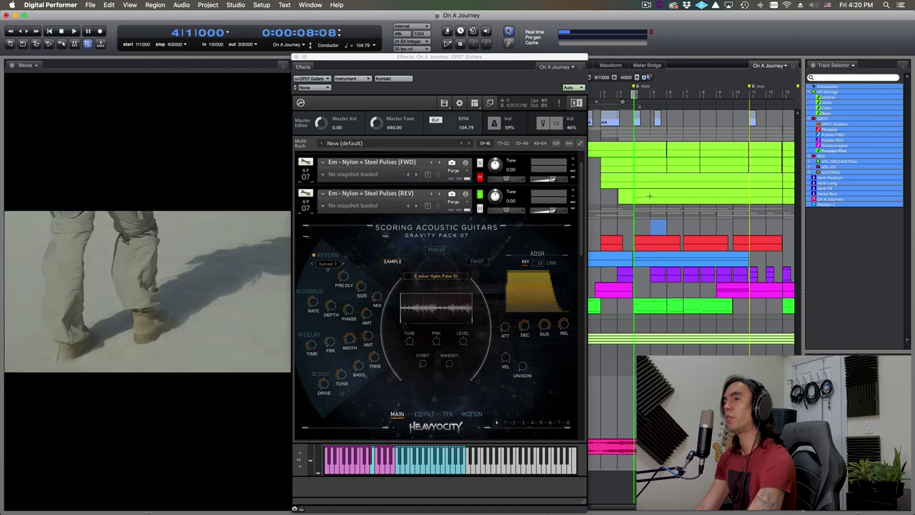
scroll(675, 146, "right", 5)
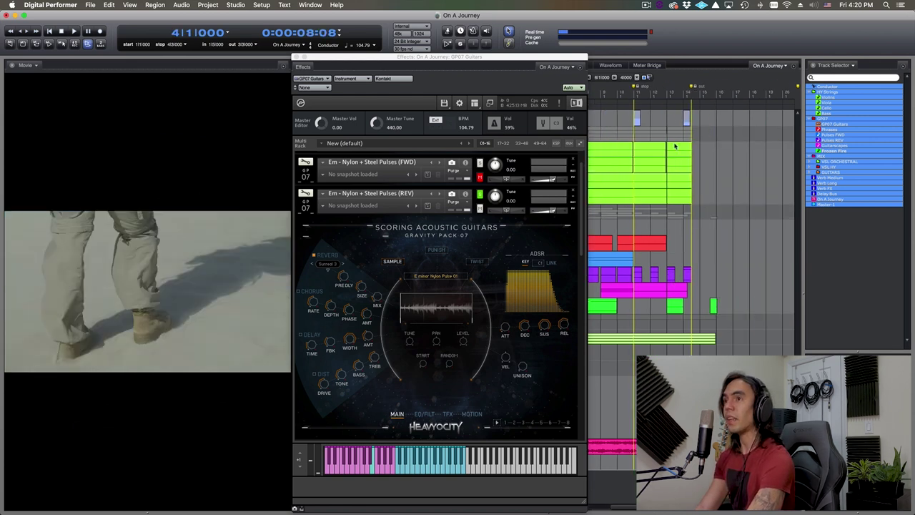
left_click(638, 94)
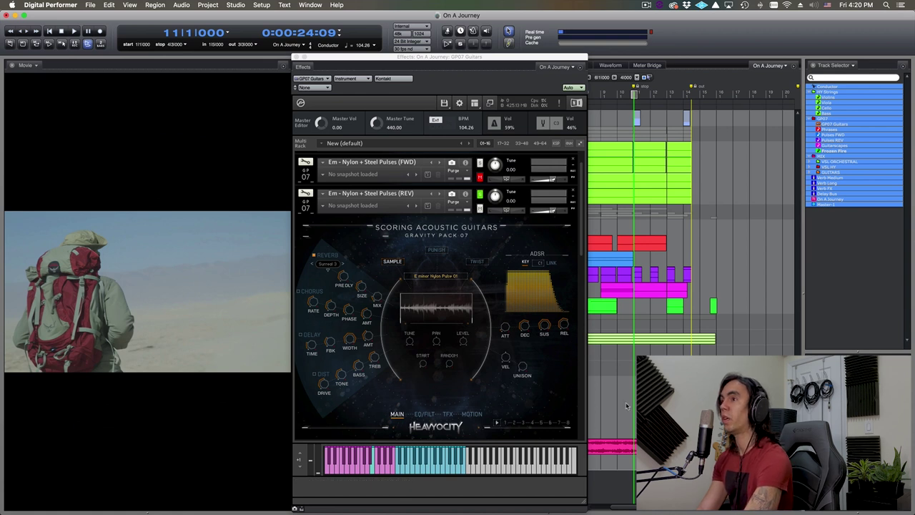
key("space")
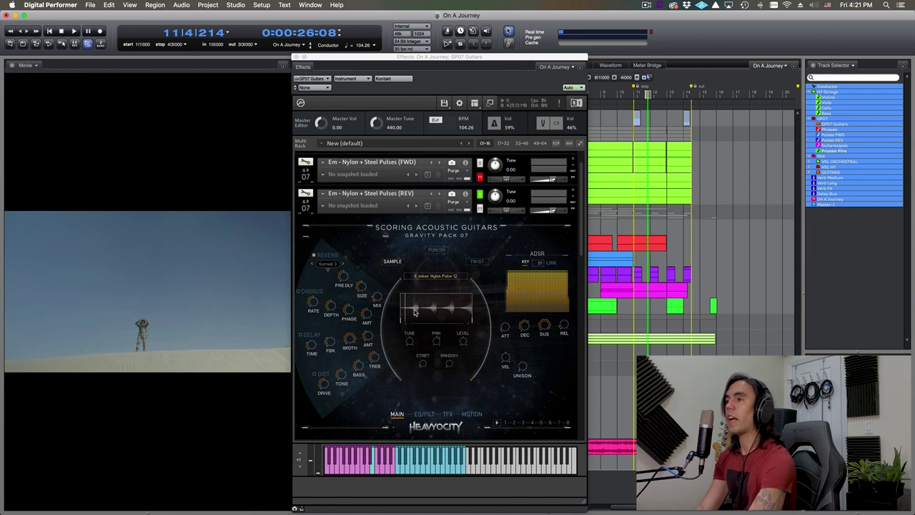
key("space")
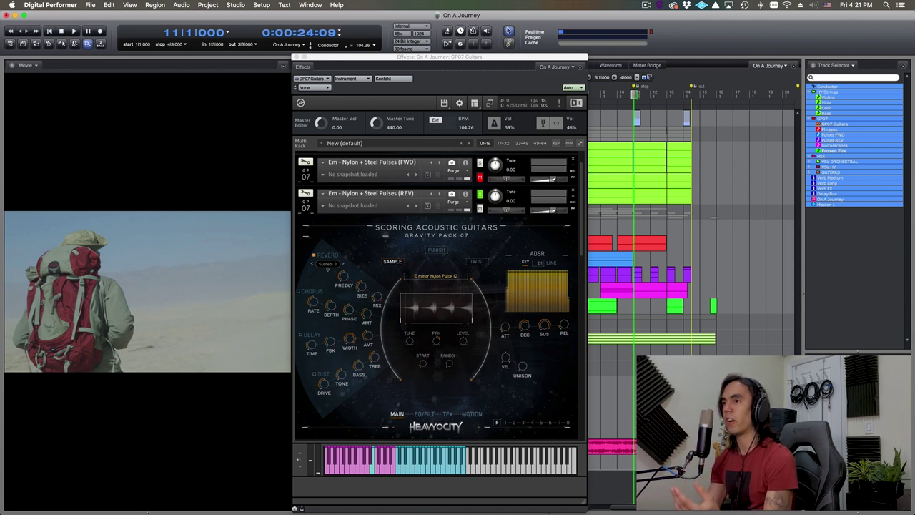
key("space")
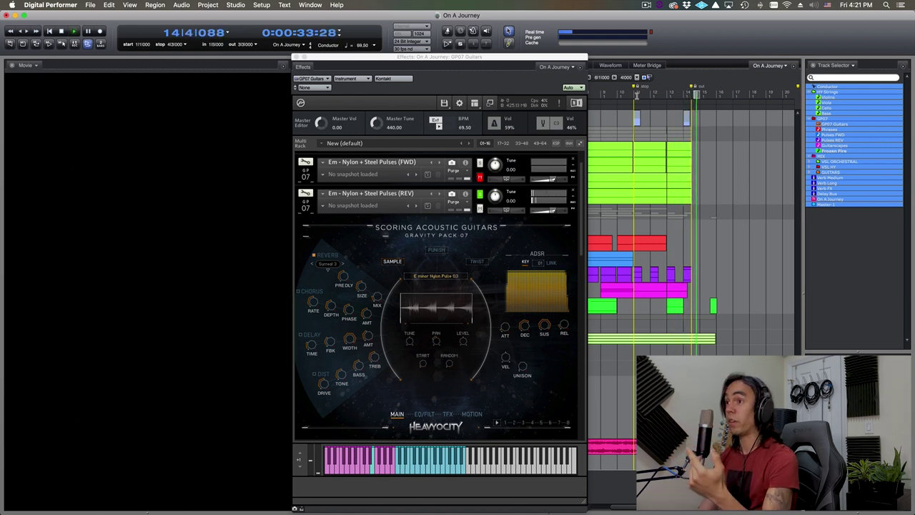
- Stop playback and park the playhead at bar 4 with the Nylon Phrase Menu shown
key("space")
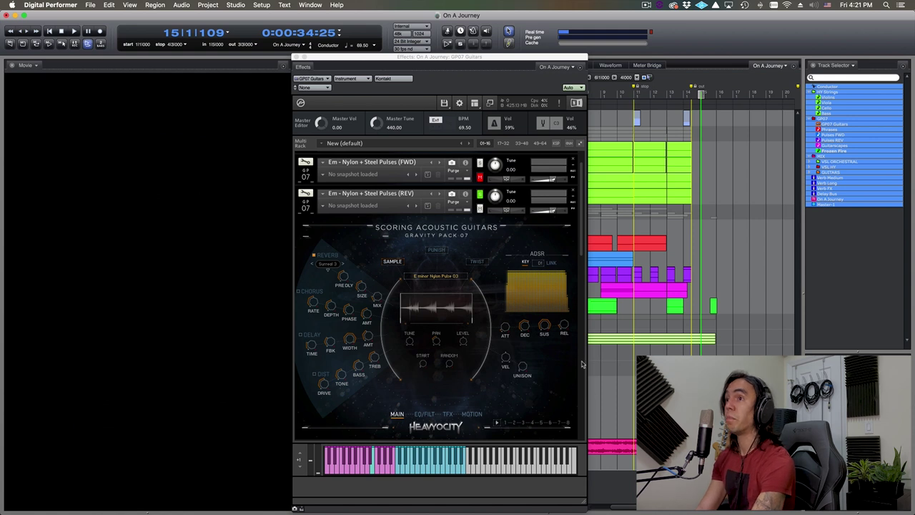
scroll(655, 88, "left", 5)
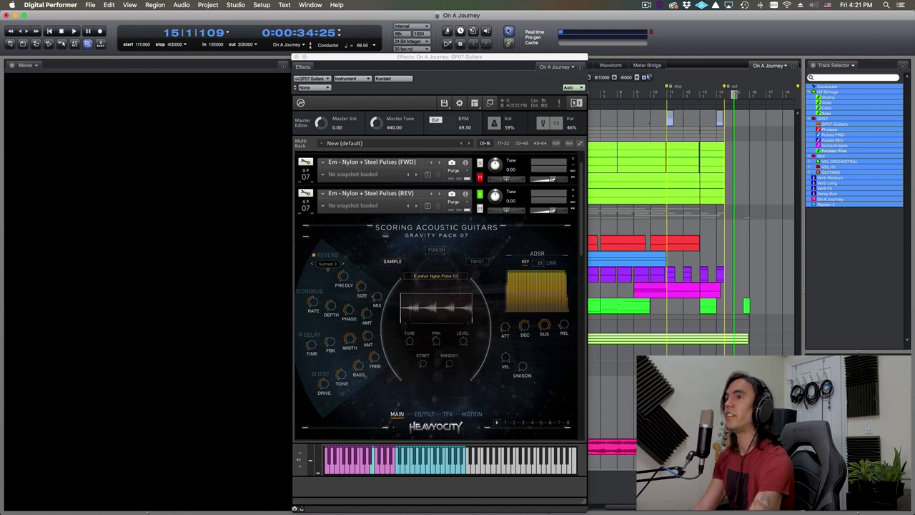
left_click(636, 91)
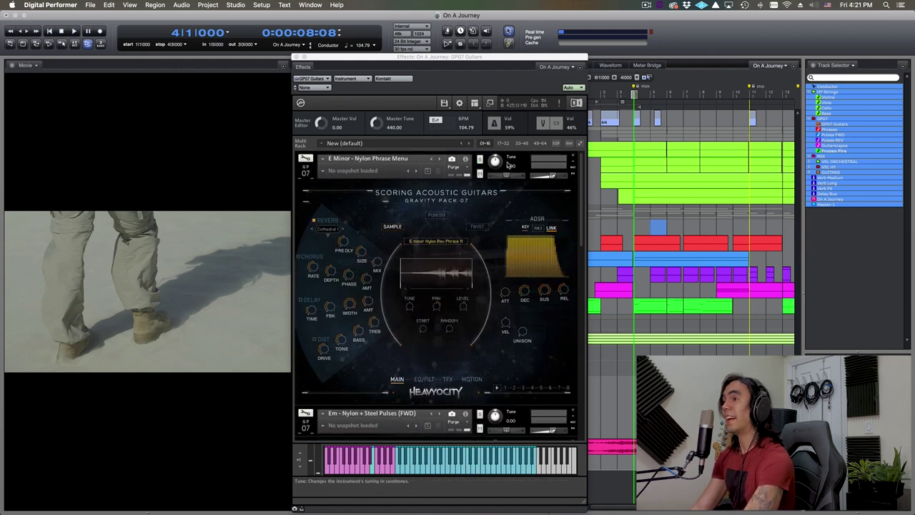
- Play the cue from bar 2 and show the Nylon Phrase Menu's EQ/FILT page
left_click(601, 93)
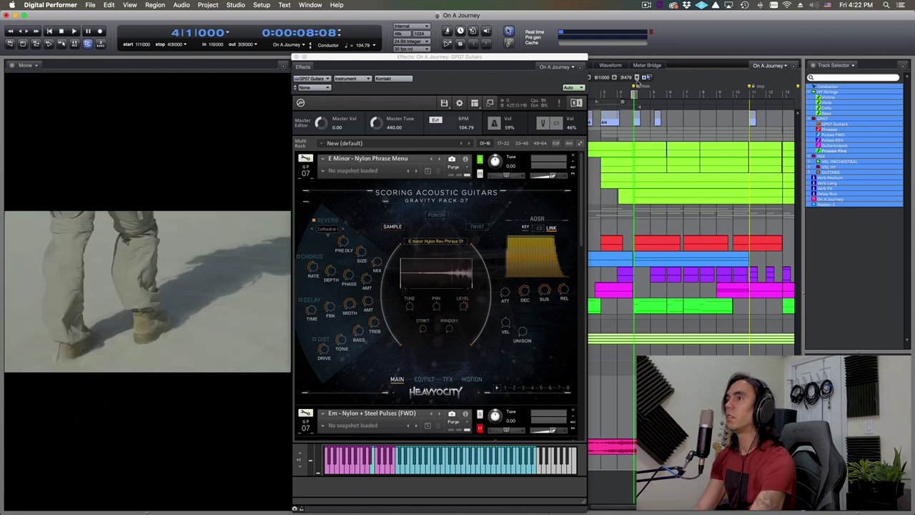
key("space")
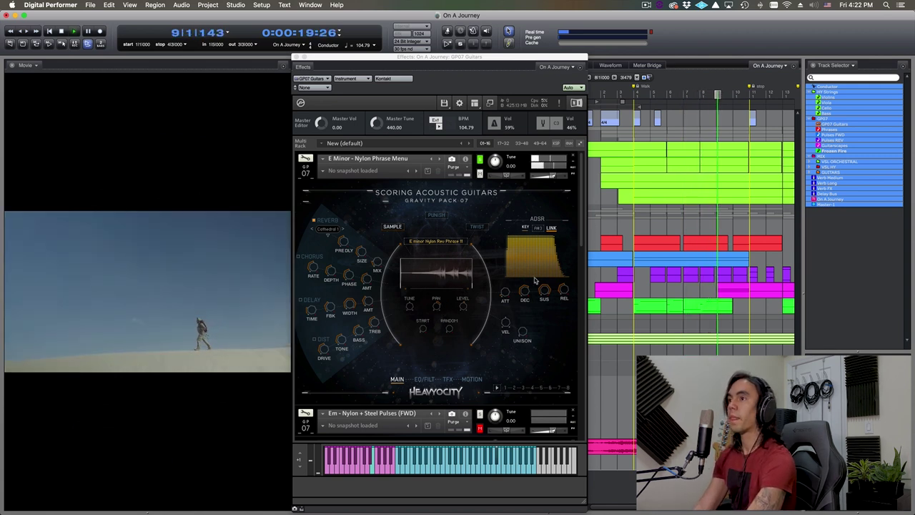
left_click(425, 379)
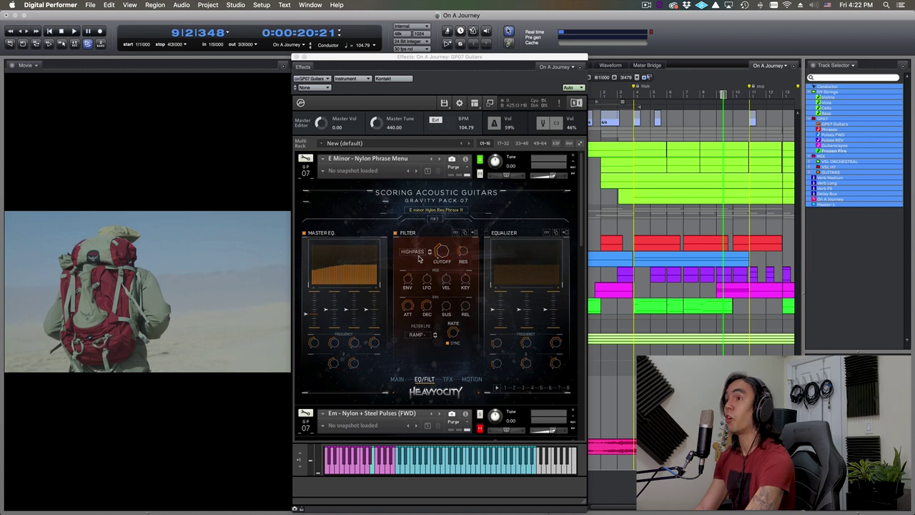
- Replay from bar 4 and switch the Nylon Phrase Menu back to its MAIN page
left_click(645, 92)
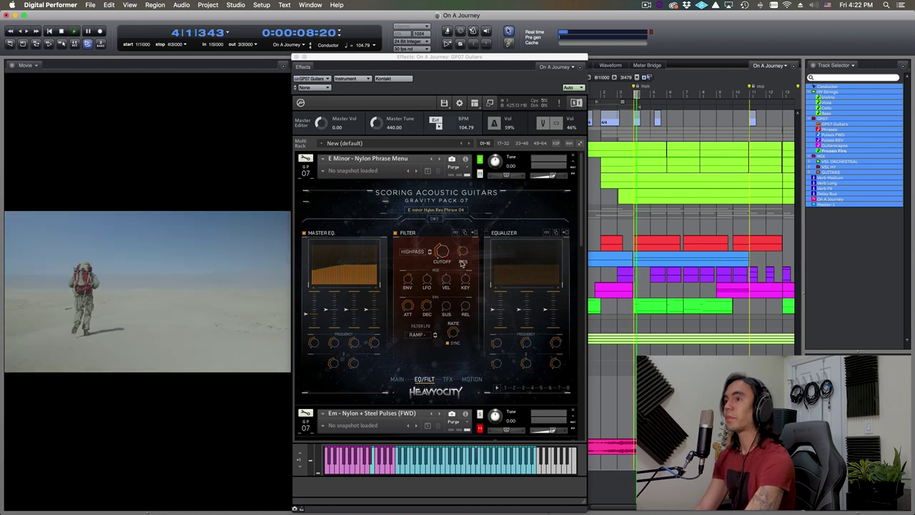
left_click(397, 379)
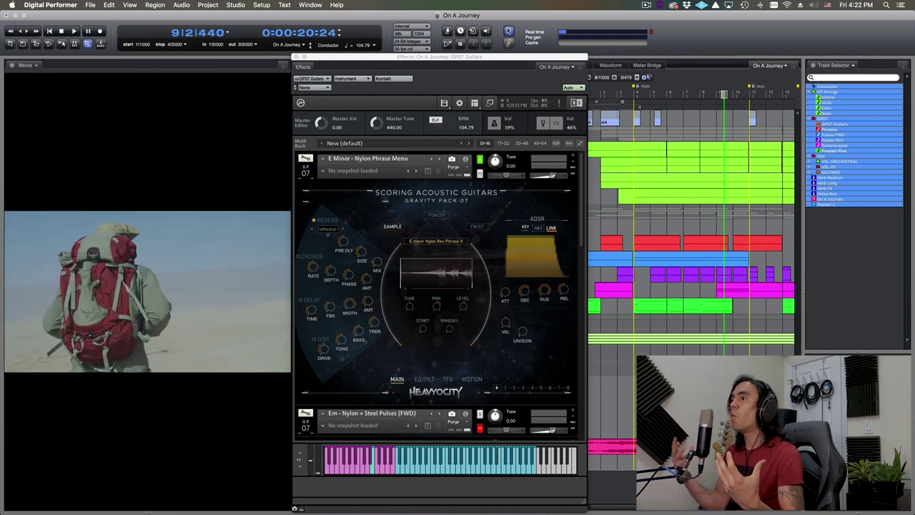
- Set the playhead to bar 7 and play the nylon phrases against the film
left_click(738, 93)
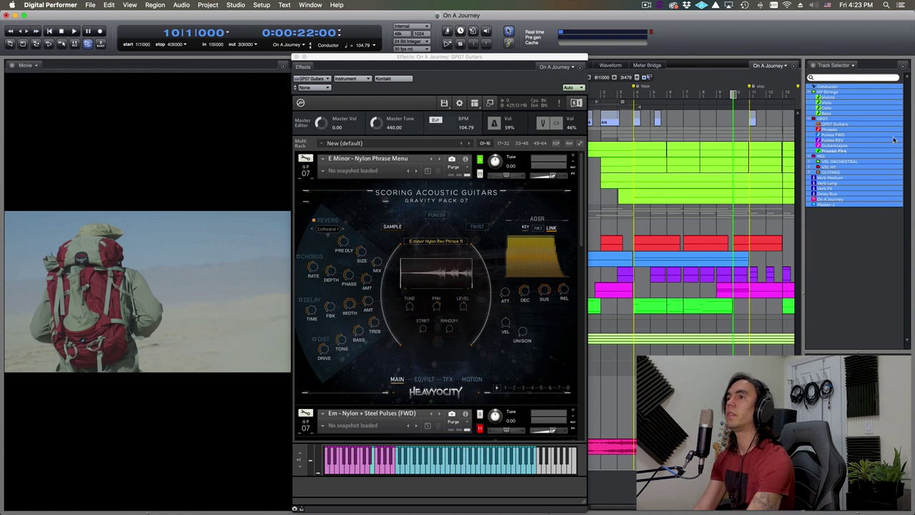
left_click(701, 91)
left_click(684, 93)
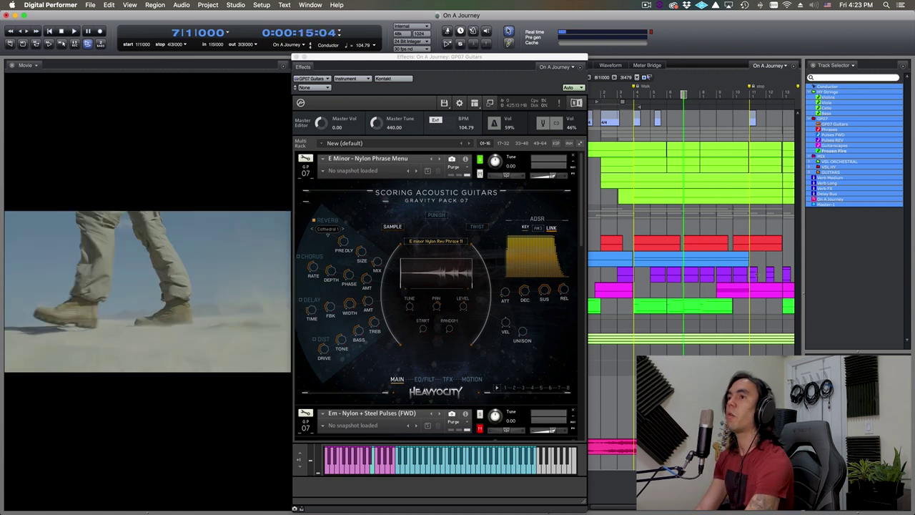
key("space")
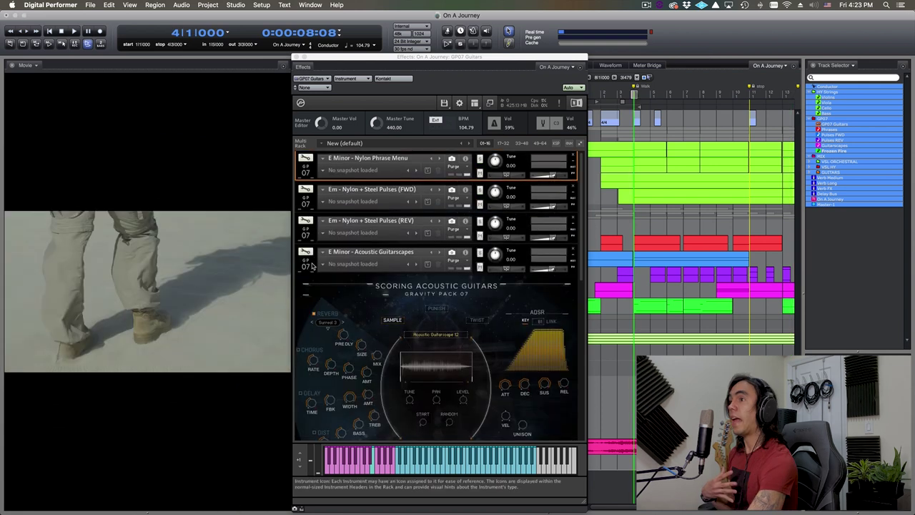
- Scroll the rack to E Minor - Acoustic Guitarscapes and play the cue from bar 2
scroll(312, 257, "down", 3)
scroll(312, 258, "down", 1)
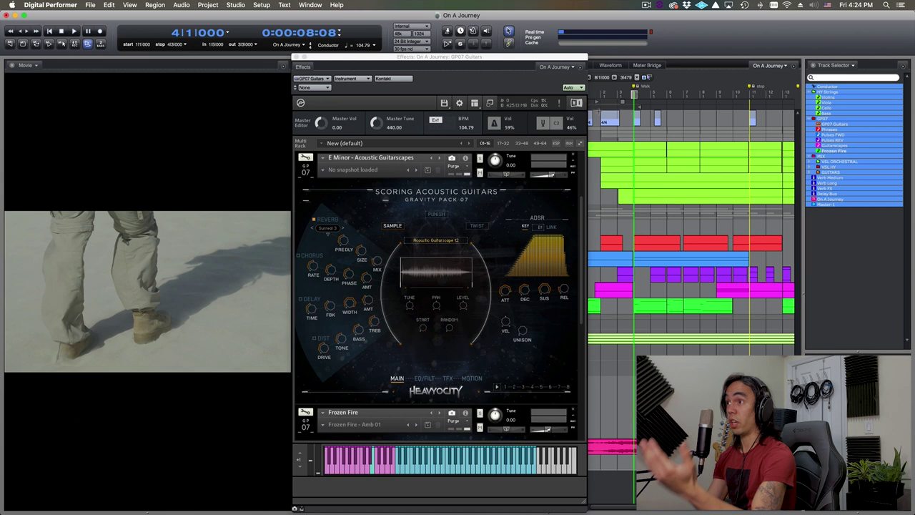
left_click(604, 92)
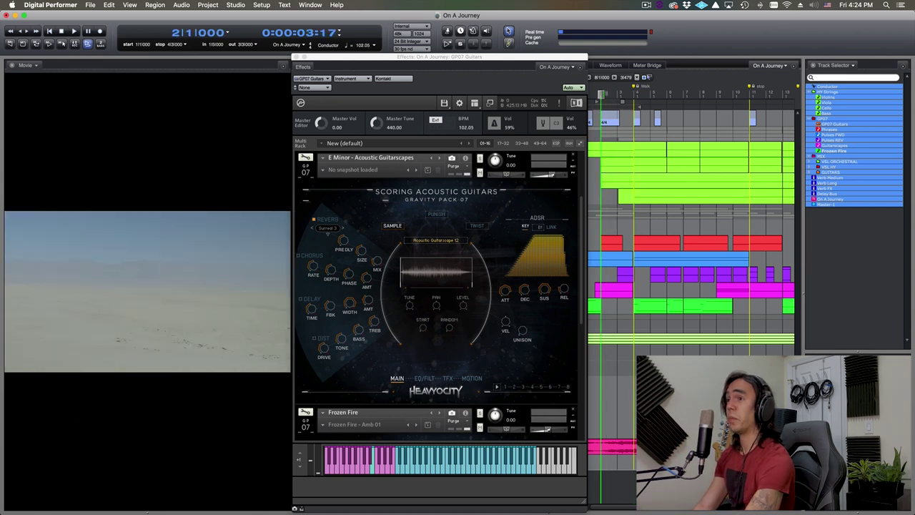
left_click(613, 93)
left_click(602, 93)
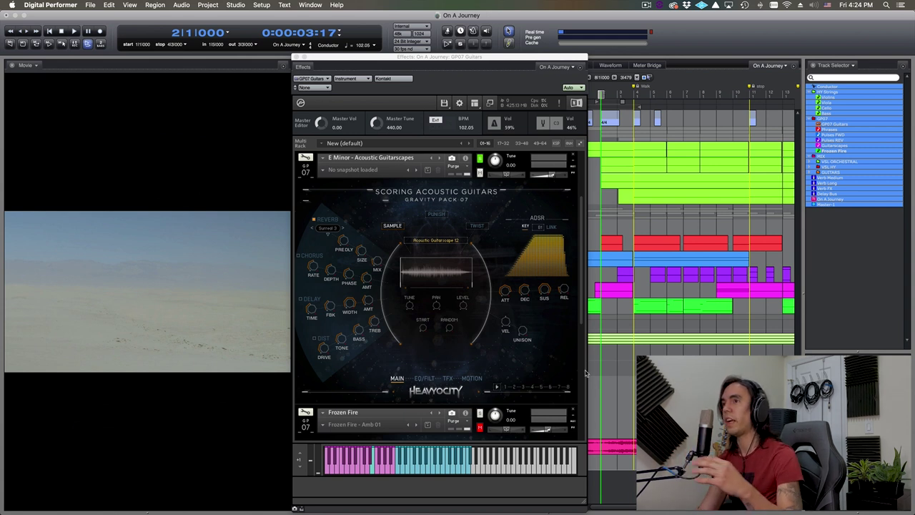
key("space")
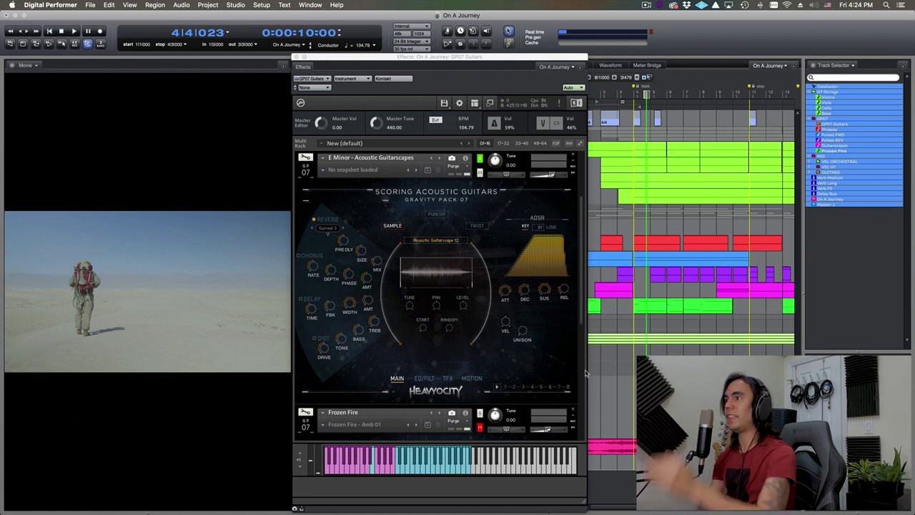
- Audition the Guitarscapes from bar 9, then return the position to bar 9
left_click(739, 92)
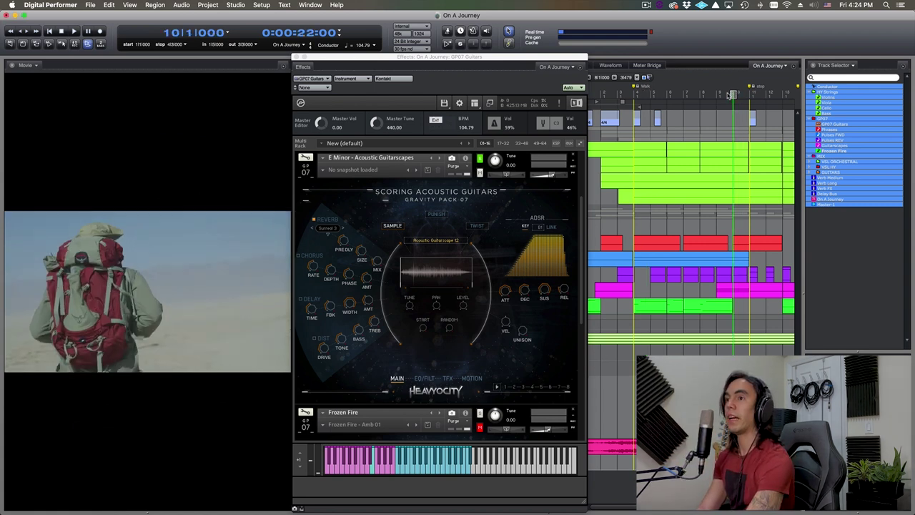
left_click(717, 95)
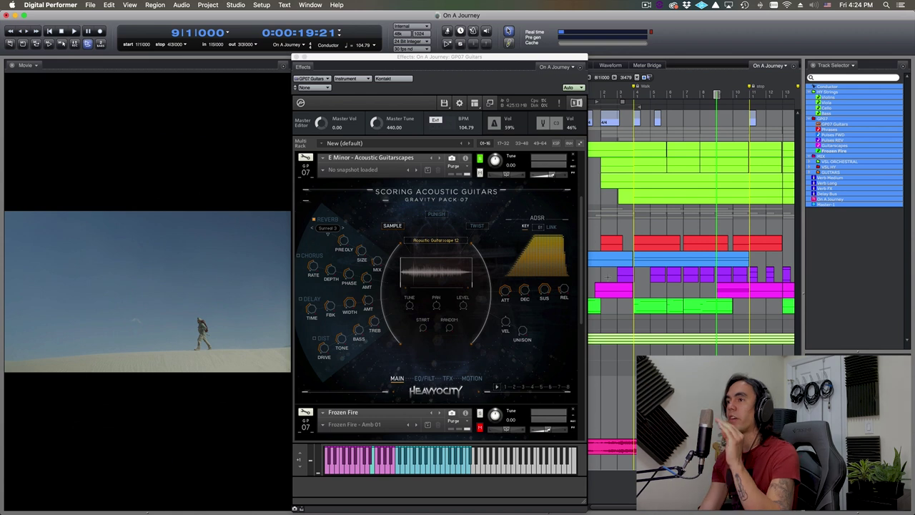
key("space")
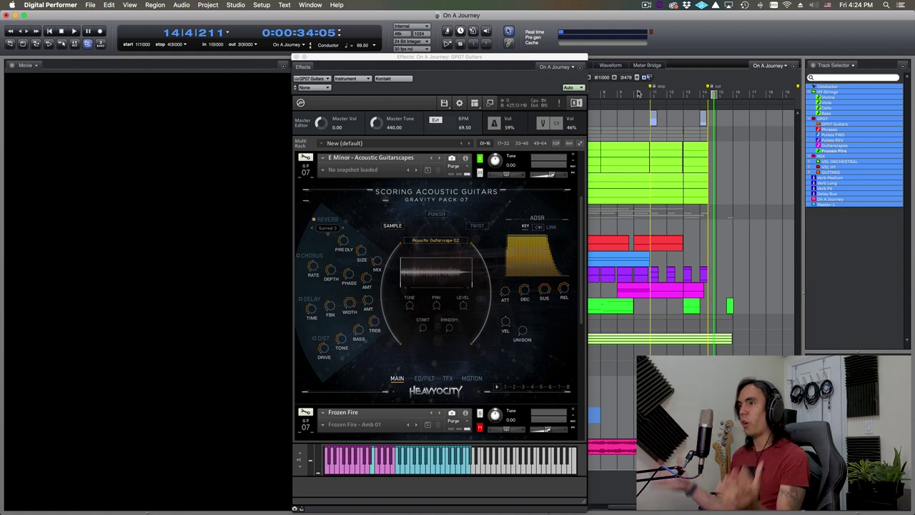
left_click(622, 94)
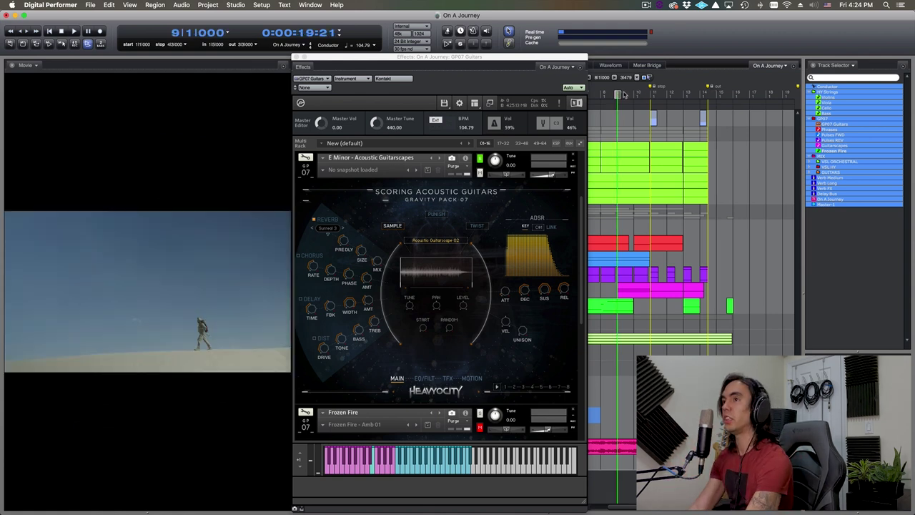
scroll(663, 223, "up", 2)
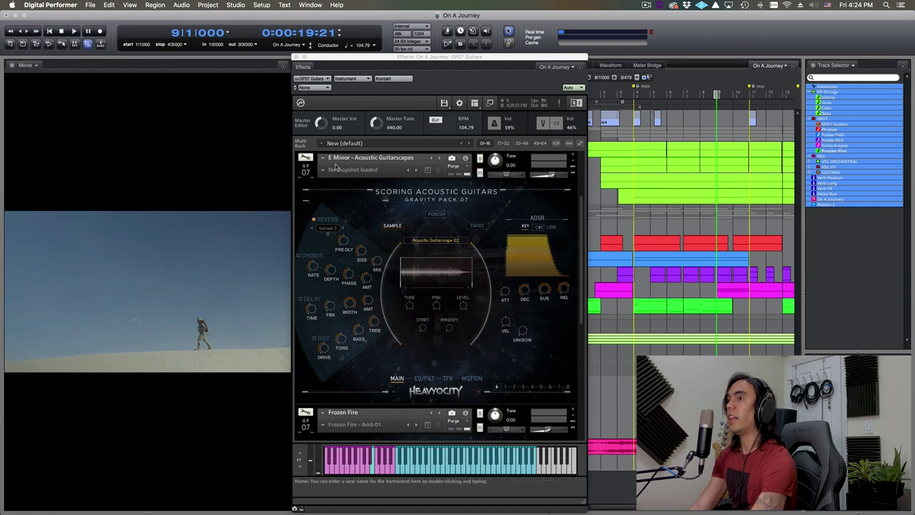
- Collapse Acoustic Guitarscapes to reveal the Frozen Fire pad's controls, then play from bar 4
left_click(302, 170)
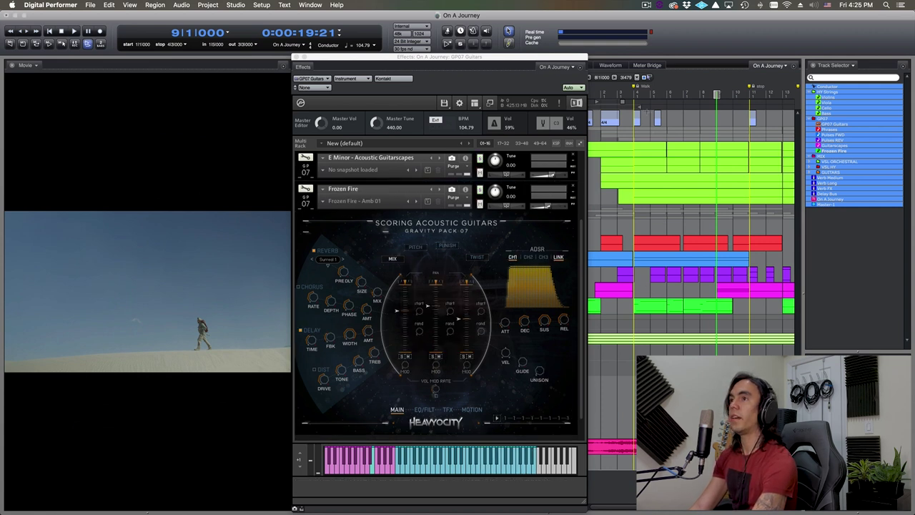
key("Left")
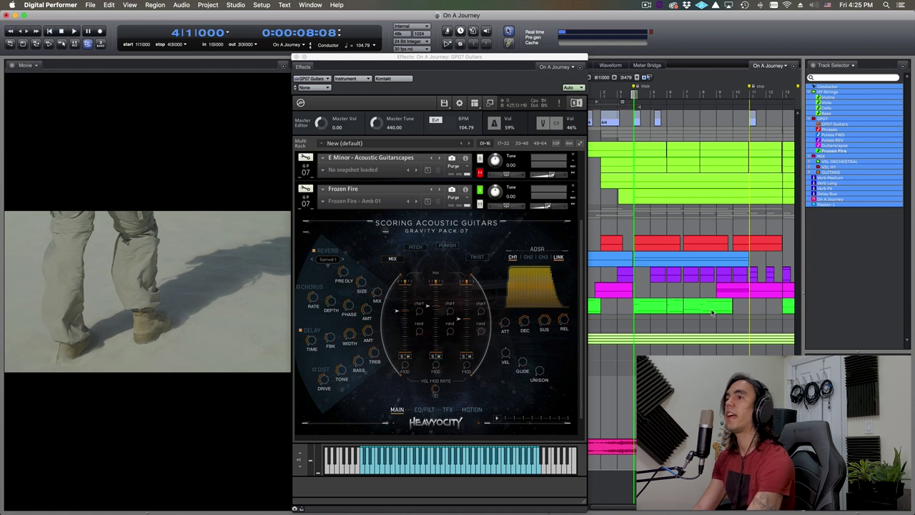
key("space")
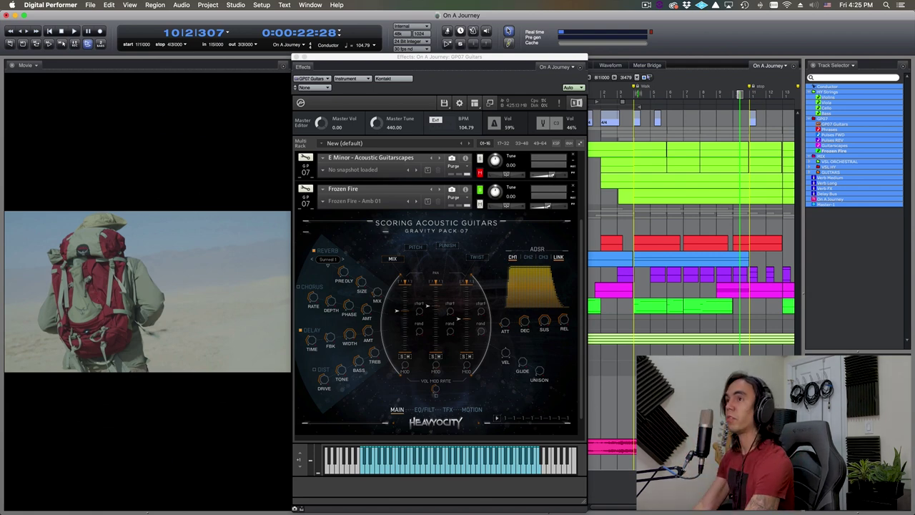
- Solo and audition the Nylon Phrase Menu instrument, unsolo it, then close the Kontakt window
scroll(477, 169, "up", 3)
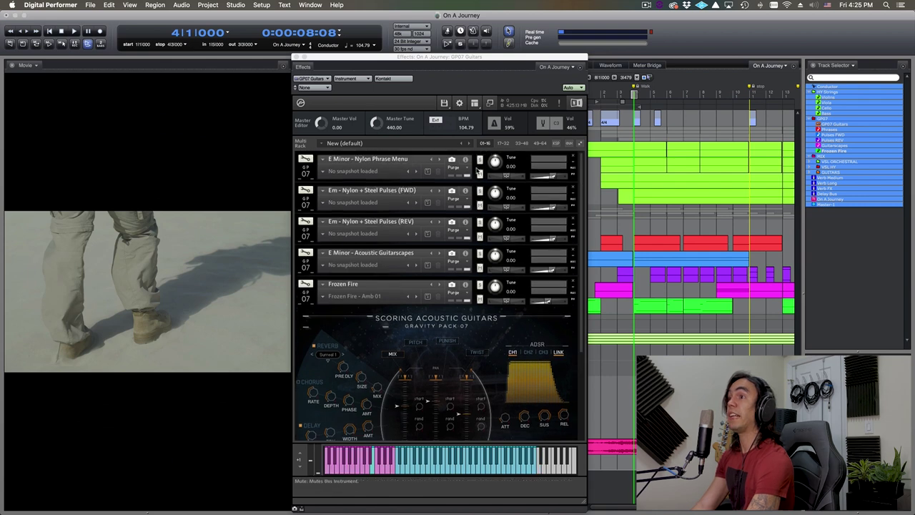
left_click(480, 160)
key("space")
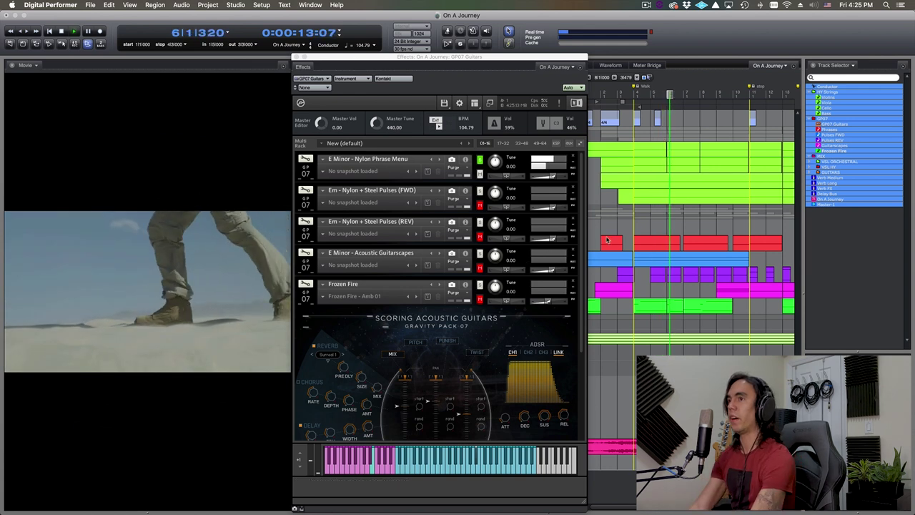
key("space")
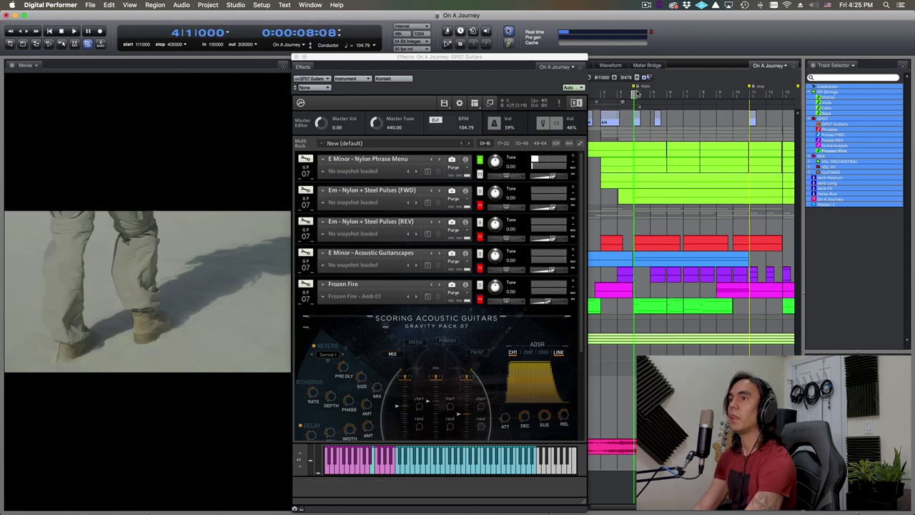
left_click(480, 160)
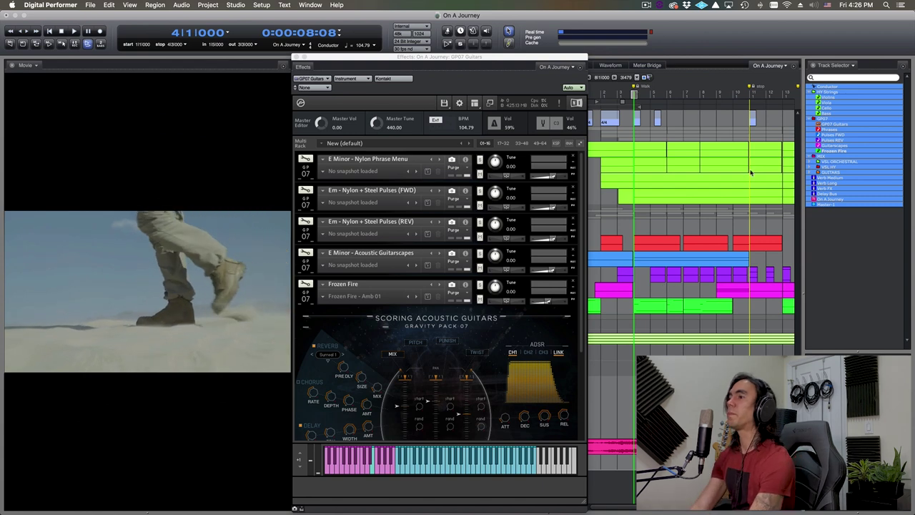
left_click(296, 57)
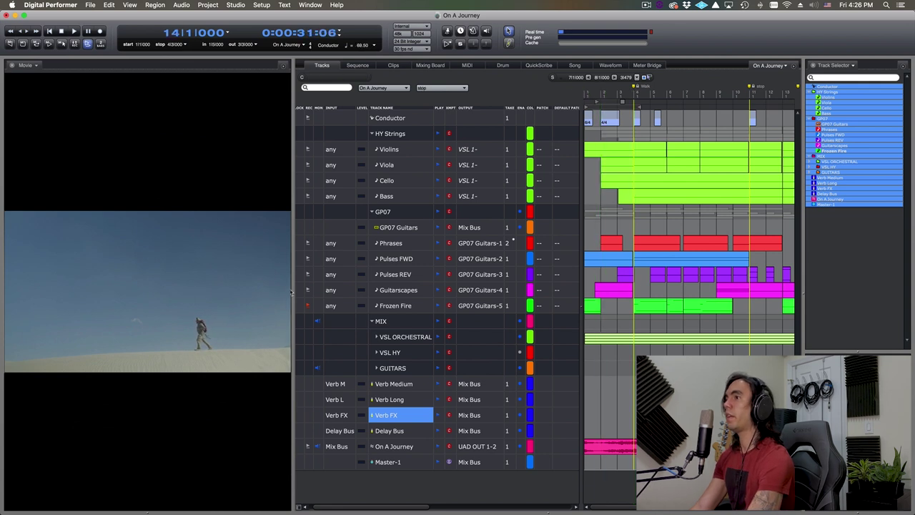
- Widen the movie view, return to the cue start, and dock the GP07 Guitars Kontakt window beside the movie
left_click_drag(291, 292, 517, 292)
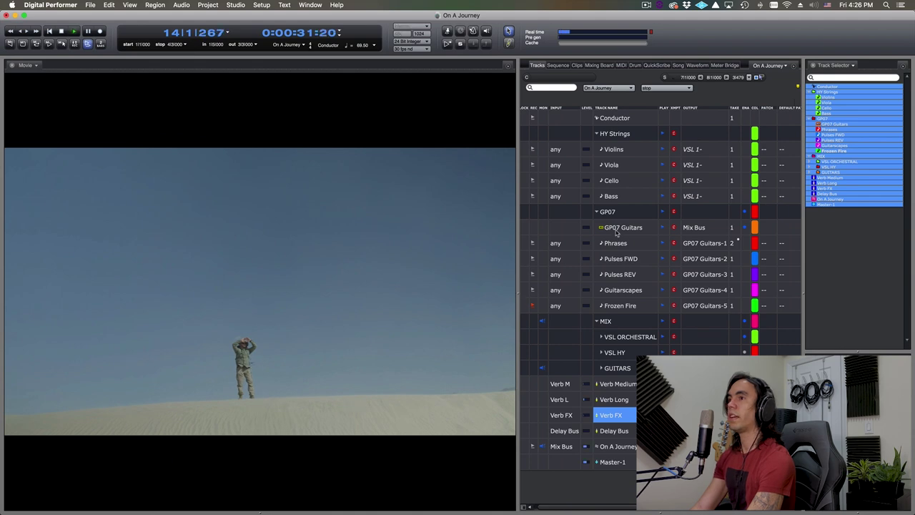
double_click(63, 32)
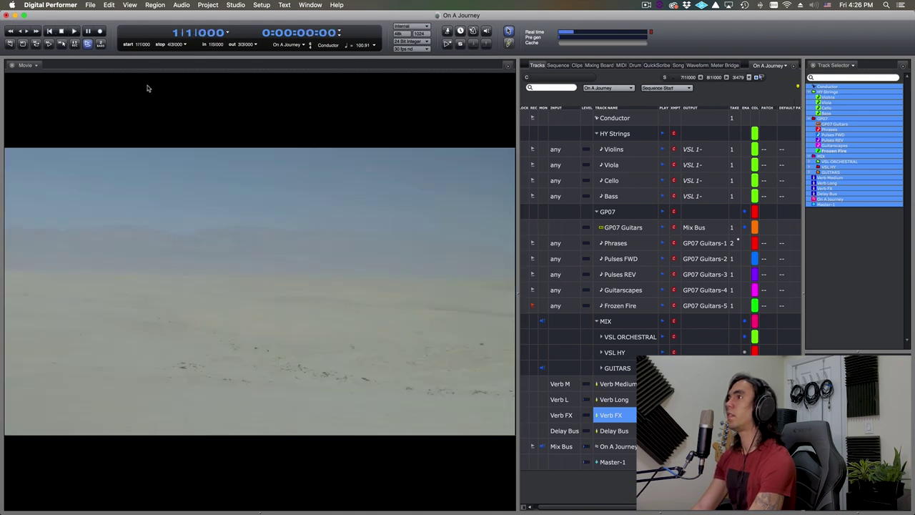
left_click(619, 228)
left_click_drag(361, 59, 593, 62)
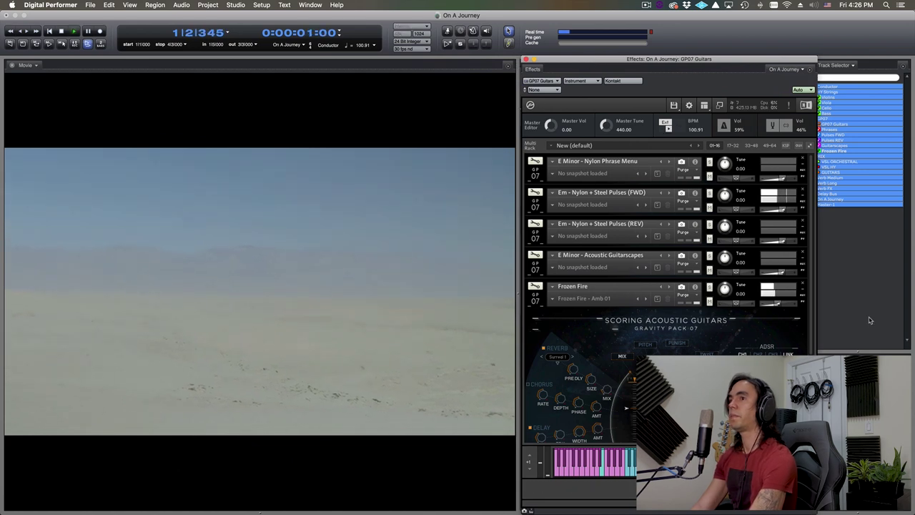